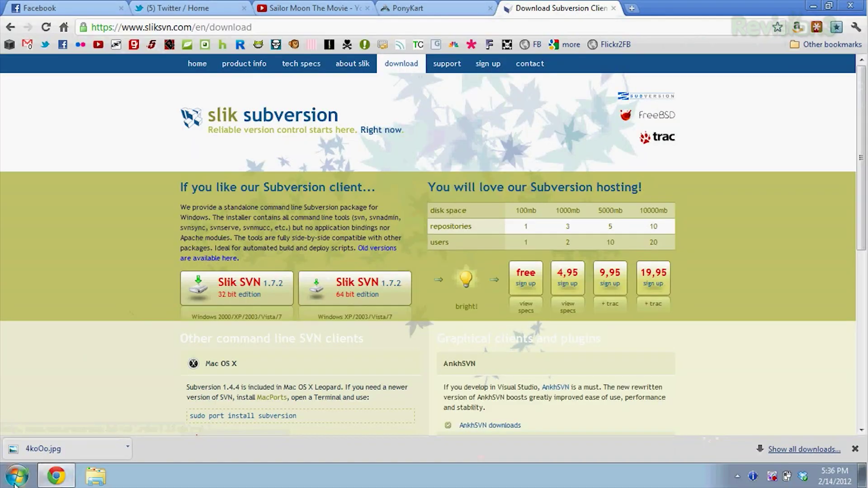
Open the Environment Variables dialog from the Computer's system properties.
{"action": "left_click", "coordinate": [17, 475]}
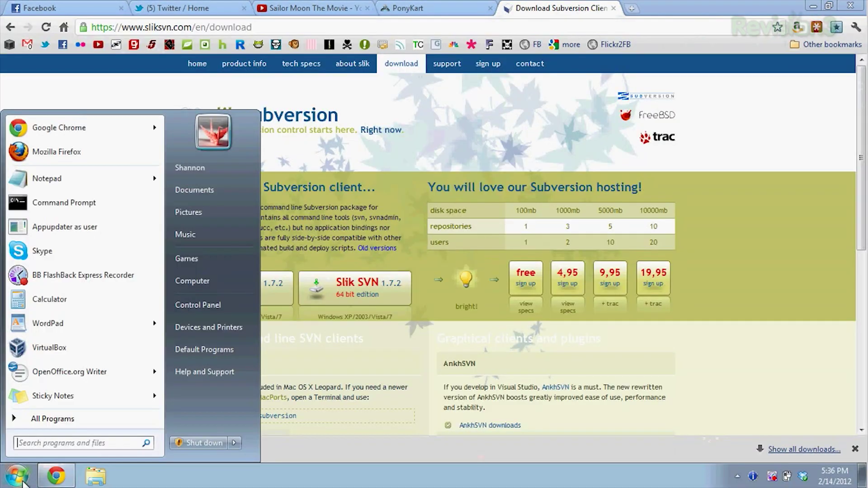
{"action": "right_click", "coordinate": [208, 281]}
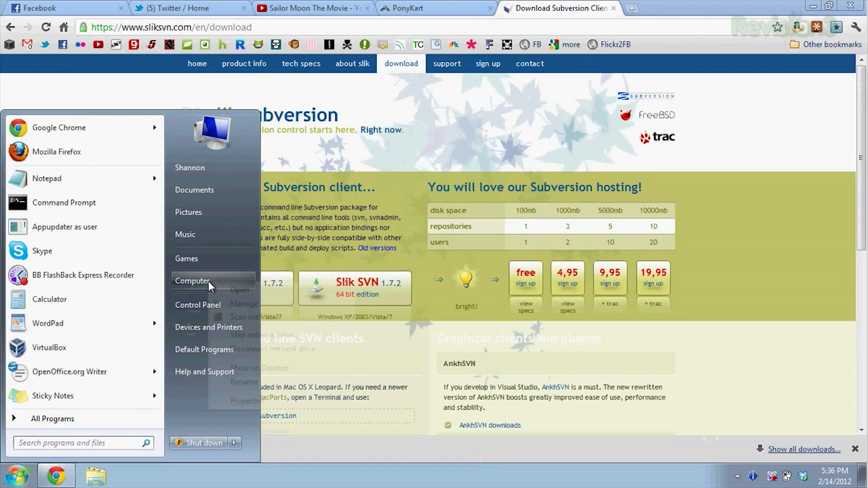
{"action": "left_click", "coordinate": [248, 401]}
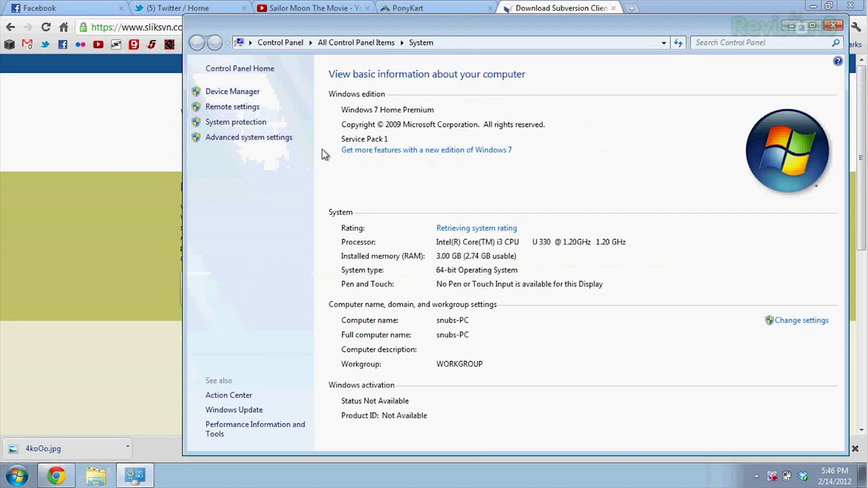
{"action": "left_click", "coordinate": [279, 138]}
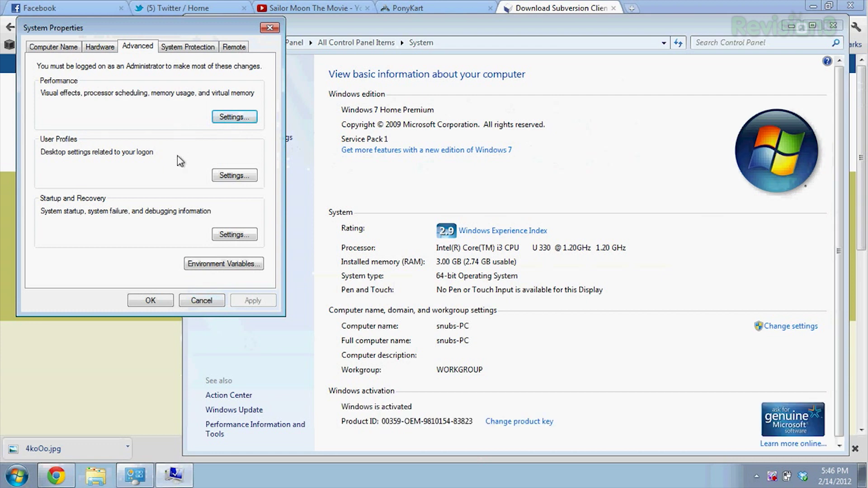
{"action": "left_click", "coordinate": [199, 264]}
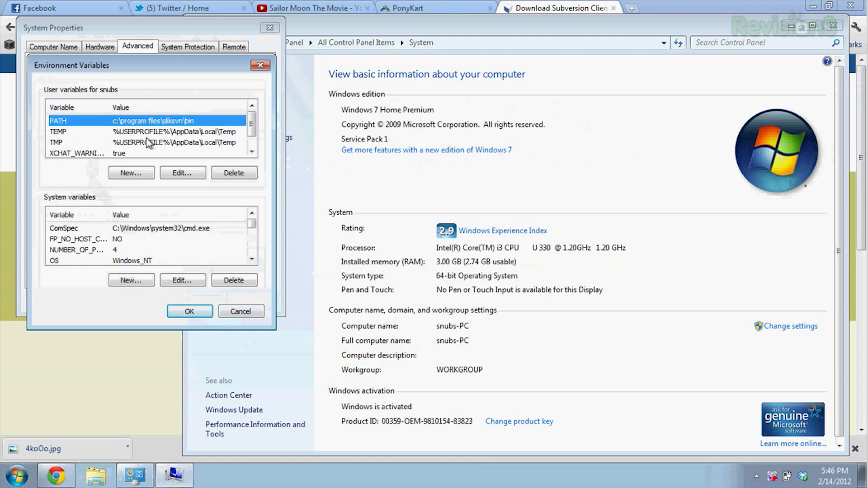
Set the user PATH to c:\program files\sliksvn\bin and close all system settings windows.
{"action": "left_click", "coordinate": [193, 174]}
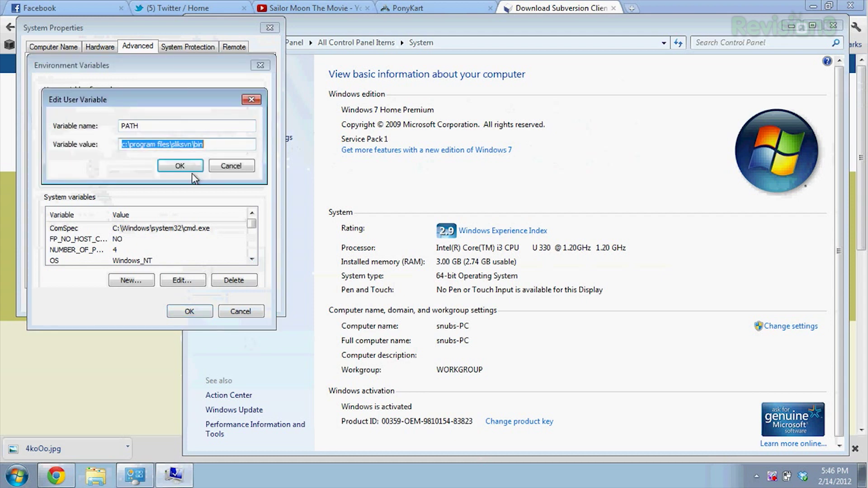
{"action": "left_click", "coordinate": [214, 144]}
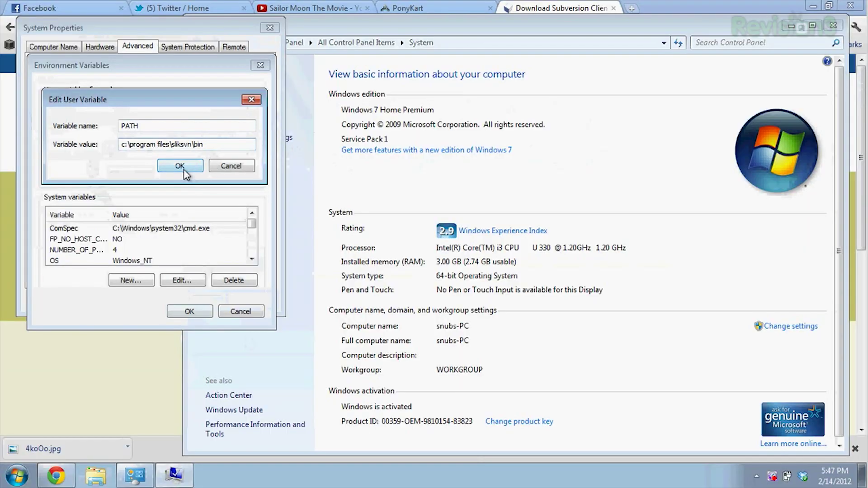
{"action": "left_click", "coordinate": [183, 169]}
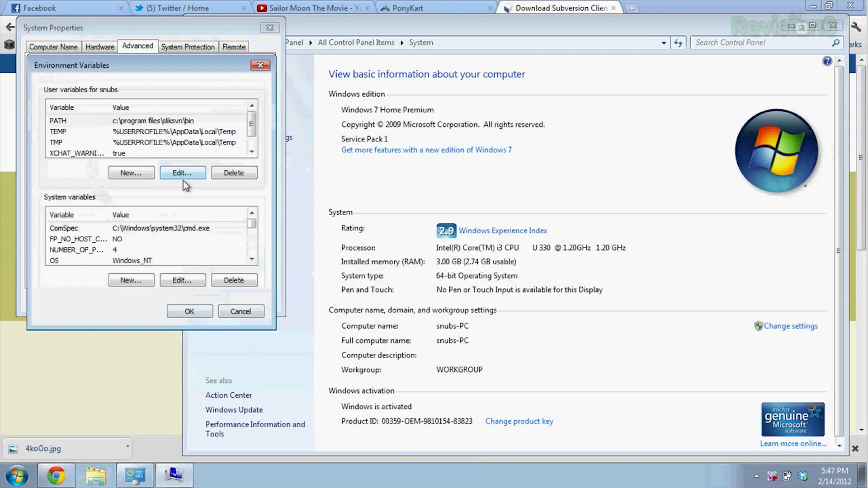
{"action": "left_click", "coordinate": [187, 311]}
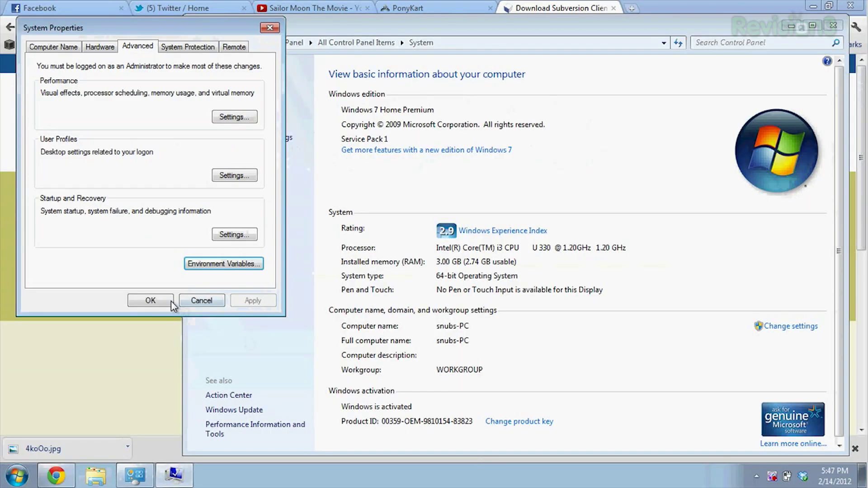
{"action": "left_click", "coordinate": [164, 299]}
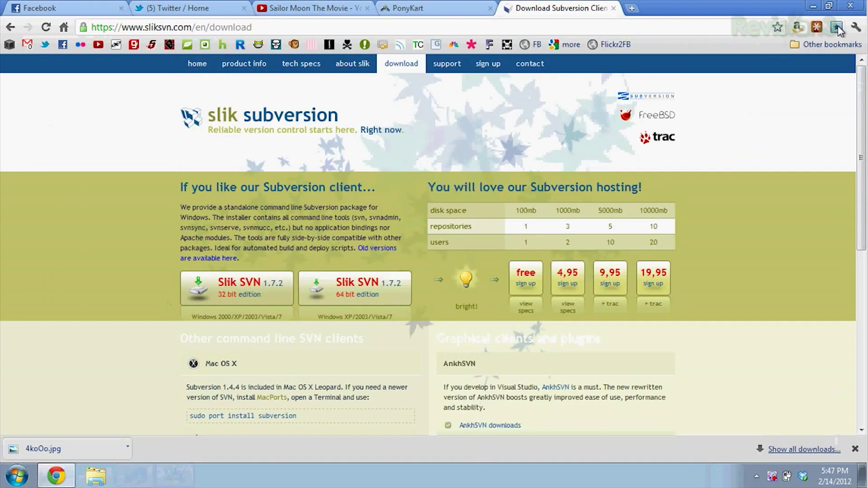
{"action": "left_click", "coordinate": [833, 25]}
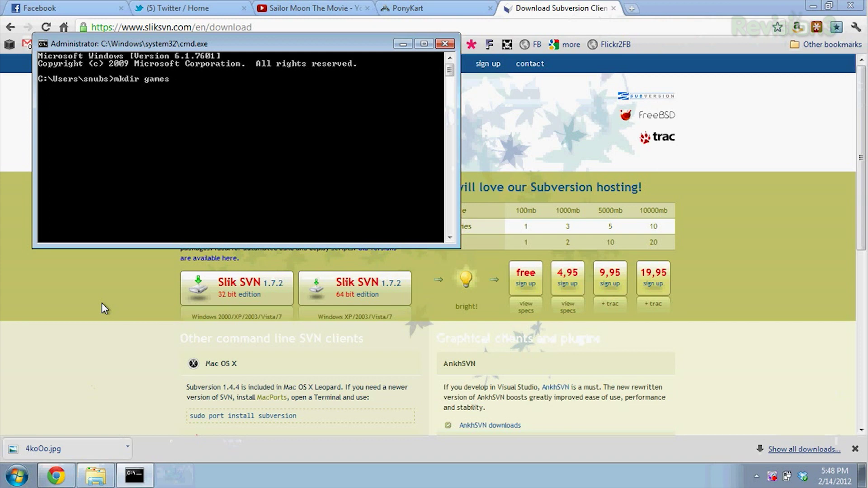
Create and enter the games folder, then open PonyKart's SourceForge development page.
{"action": "key", "text": "Return"}
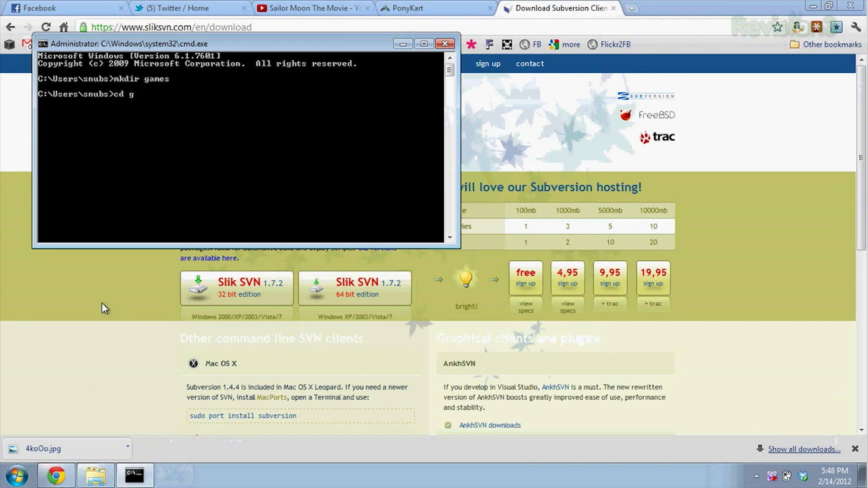
{"action": "type", "text": "cd games"}
{"action": "key", "text": "Return"}
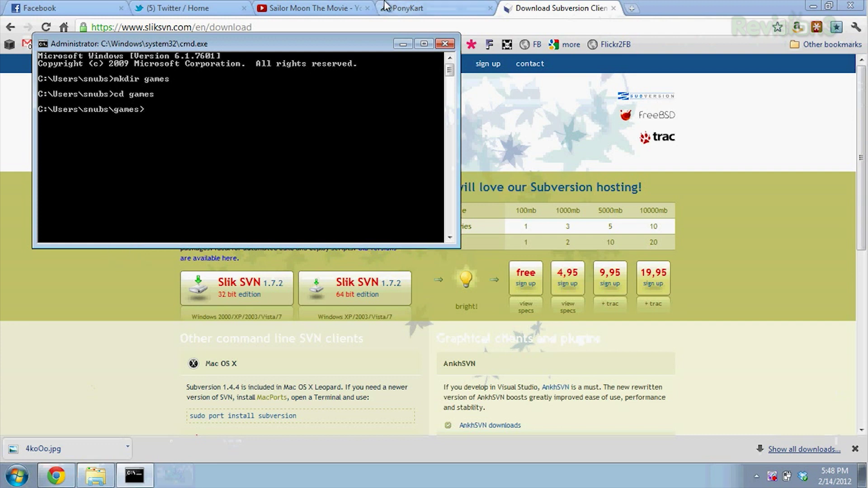
{"action": "left_click", "coordinate": [404, 9]}
{"action": "left_click", "coordinate": [117, 366]}
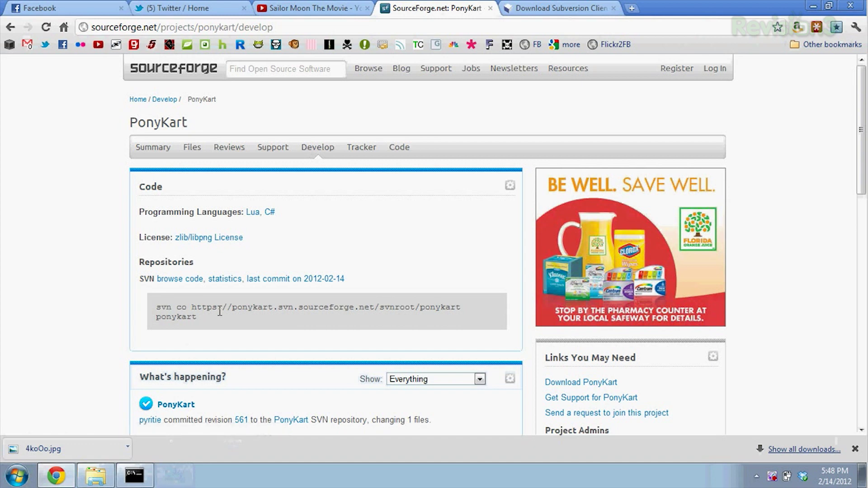
Copy the PonyKart svn co command and return to the command window's system menu.
{"action": "left_click_drag", "start_coordinate": [197, 317], "coordinate": [159, 309]}
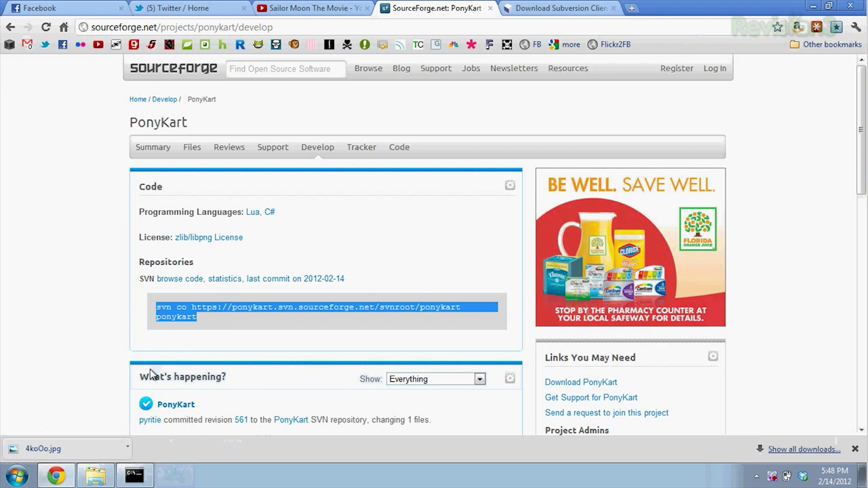
{"action": "key", "text": "alt+Tab"}
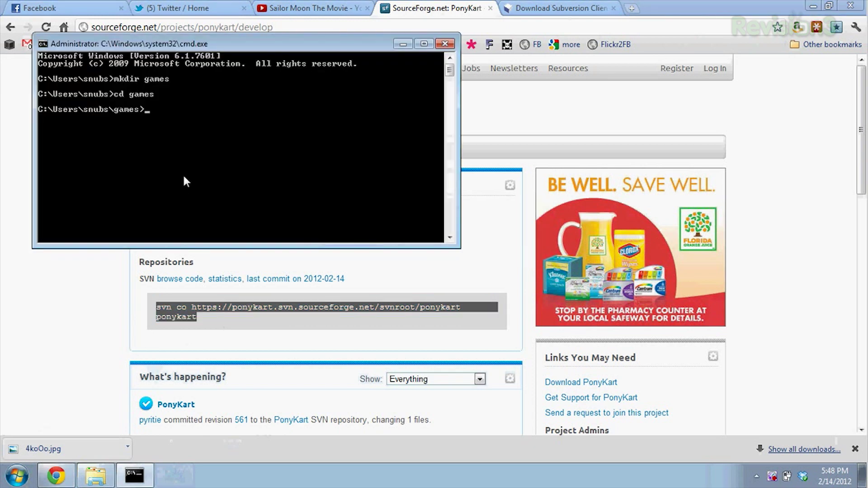
{"action": "left_click", "coordinate": [43, 44]}
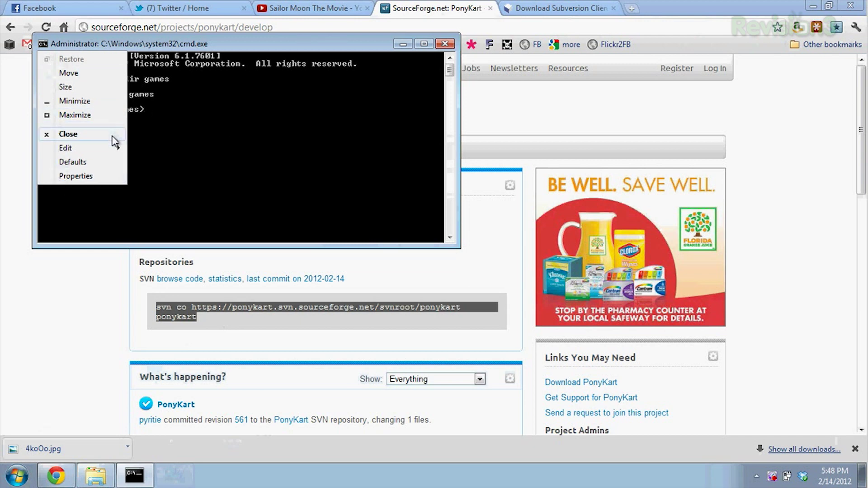
Paste and run the PonyKart svn checkout to revision 561, then open the games folder with start.
{"action": "mouse_move", "coordinate": [120, 148]}
{"action": "left_click", "coordinate": [148, 179]}
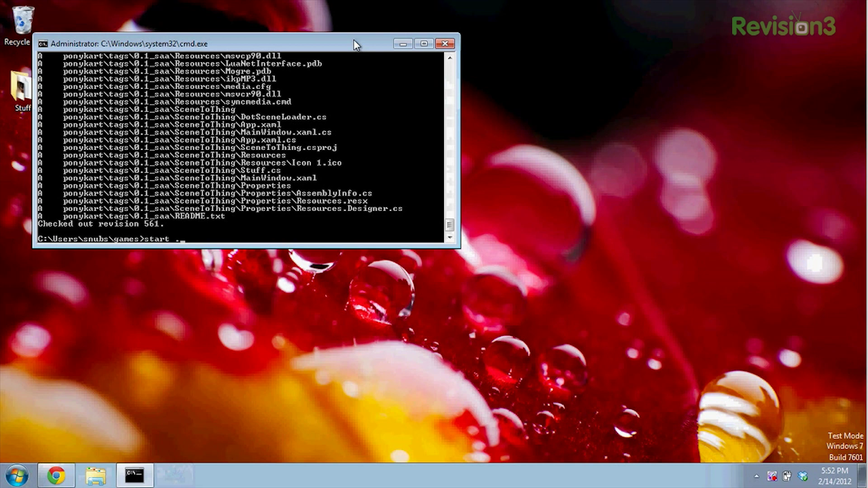
{"action": "key", "text": "Return"}
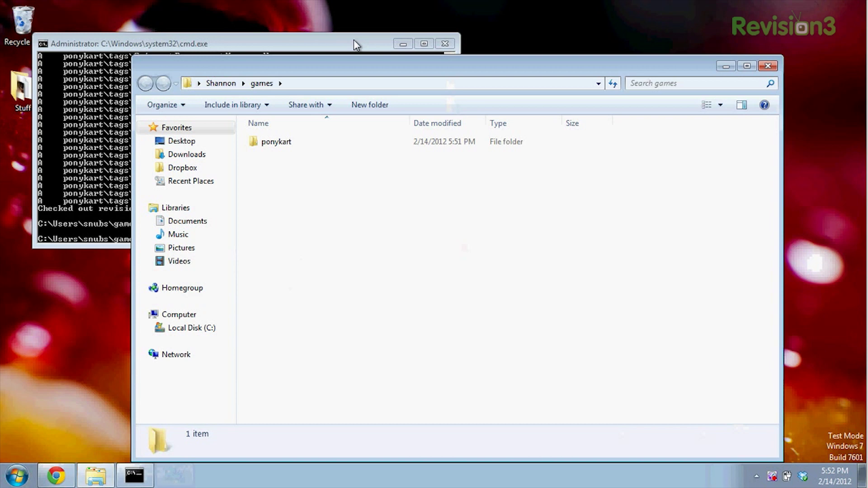
Open the Core folder under ponykart\trunk\Ponykart in Explorer.
{"action": "double_click", "coordinate": [283, 142]}
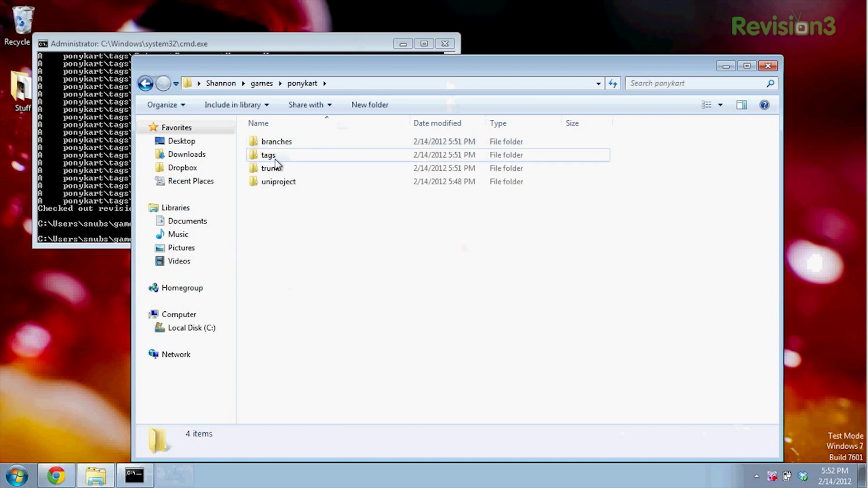
{"action": "double_click", "coordinate": [270, 169]}
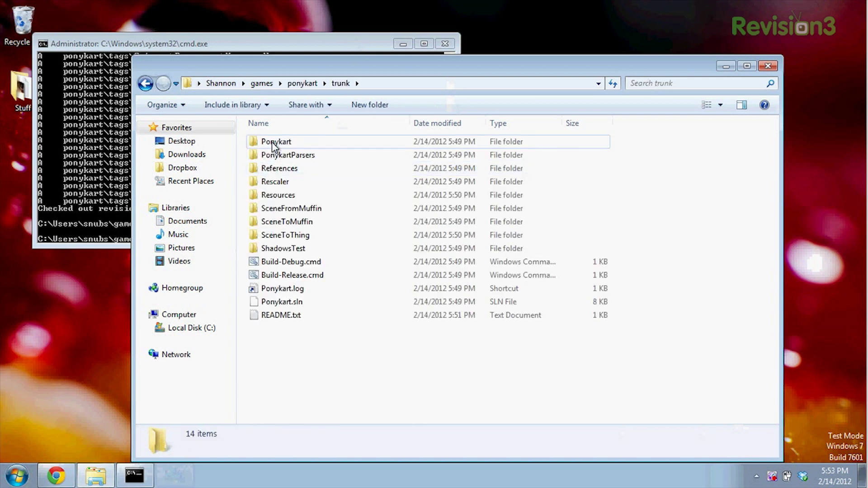
{"action": "double_click", "coordinate": [272, 145]}
{"action": "left_click", "coordinate": [269, 159]}
{"action": "double_click", "coordinate": [270, 156]}
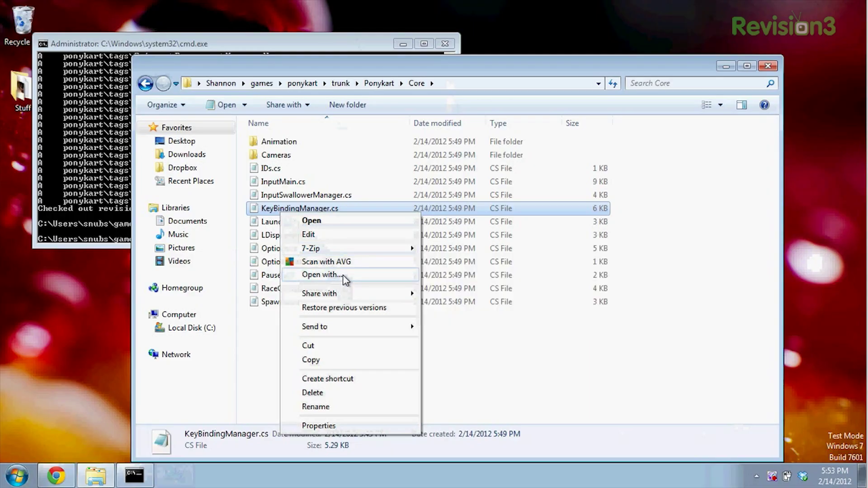
View KeyBindingManager.cs in Notepad, close it, and go back to the trunk folder.
{"action": "left_click", "coordinate": [344, 276]}
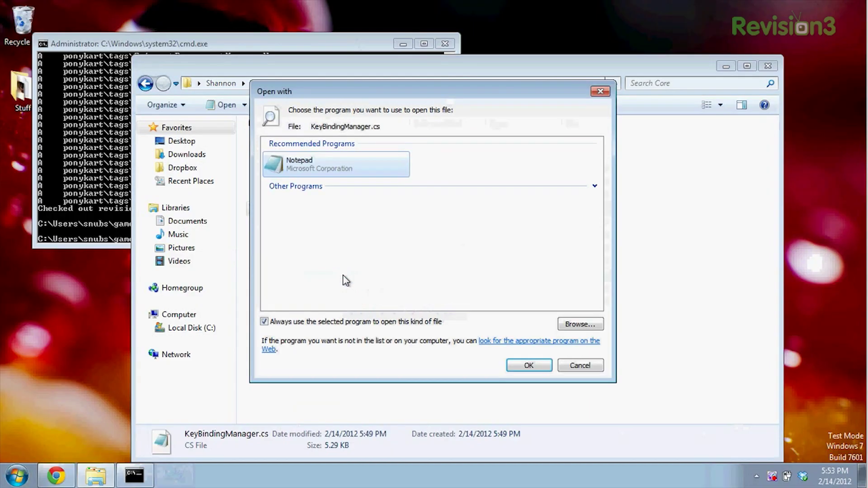
{"action": "left_click", "coordinate": [527, 365]}
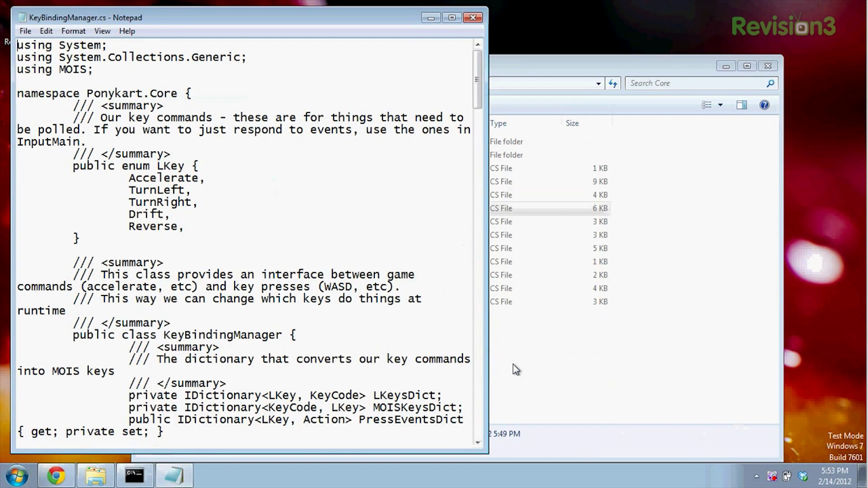
{"action": "left_click_drag", "start_coordinate": [477, 70], "coordinate": [476, 97]}
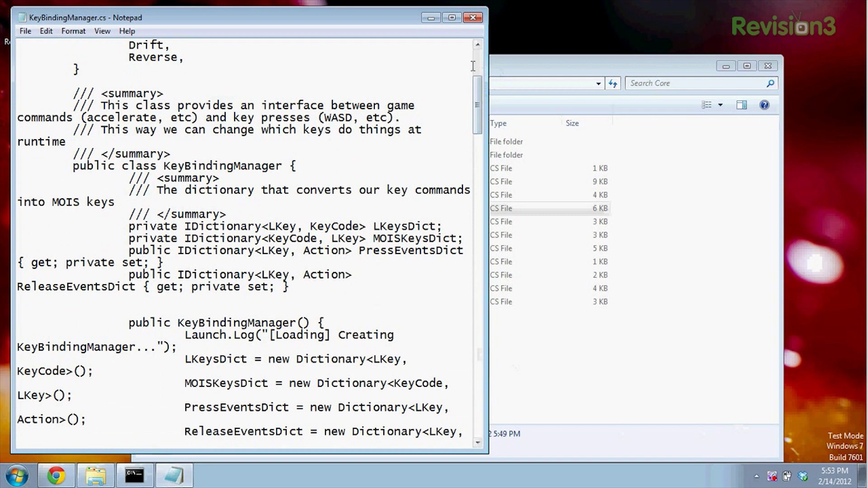
{"action": "left_click", "coordinate": [482, 19]}
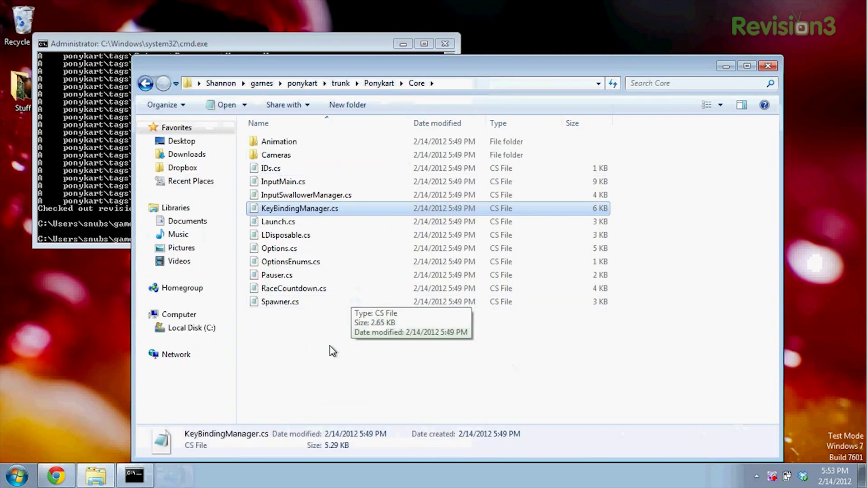
{"action": "left_click", "coordinate": [329, 350]}
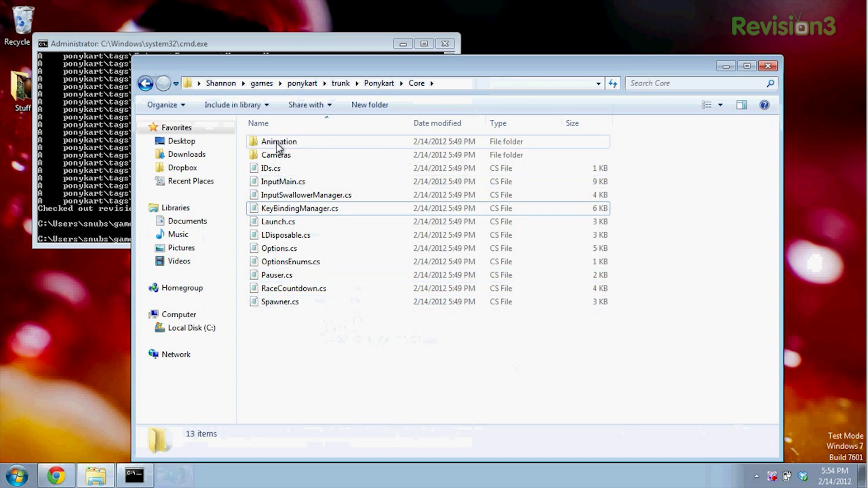
{"action": "key", "text": "BackSpace"}
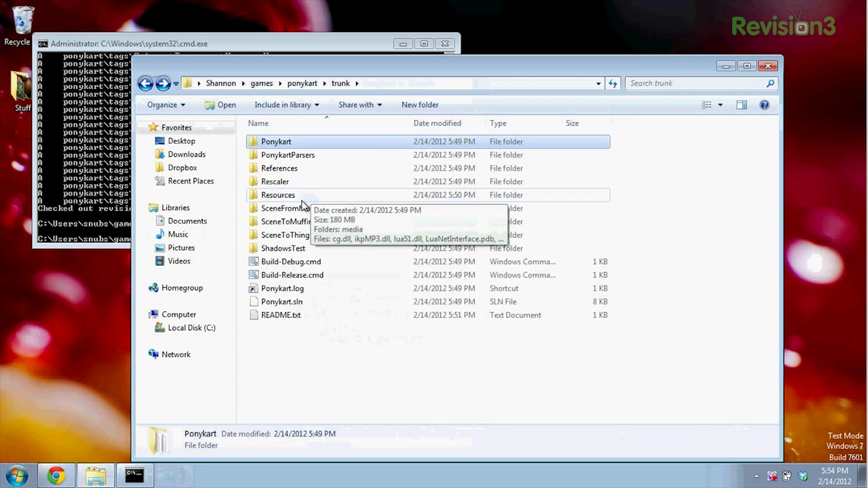
Run Build-Release.cmd to a 0-error finish, closing the old administrator console and build window.
{"action": "left_click", "coordinate": [299, 277]}
{"action": "double_click", "coordinate": [299, 276]}
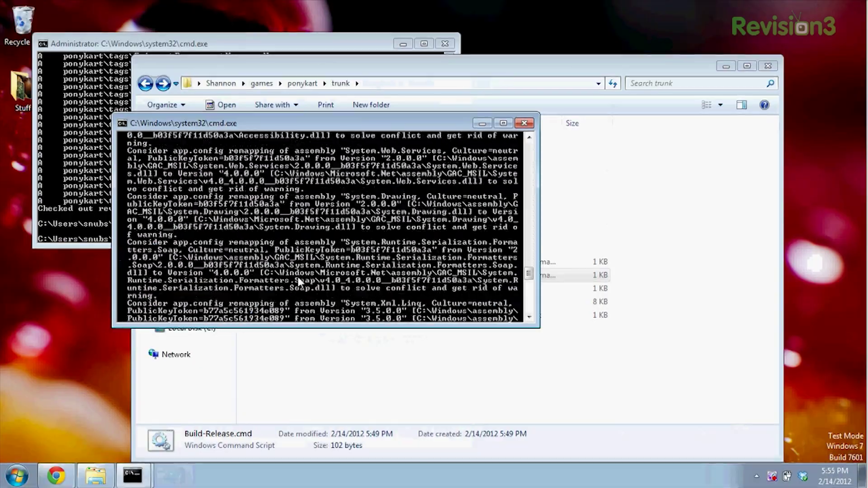
{"action": "left_click", "coordinate": [444, 44]}
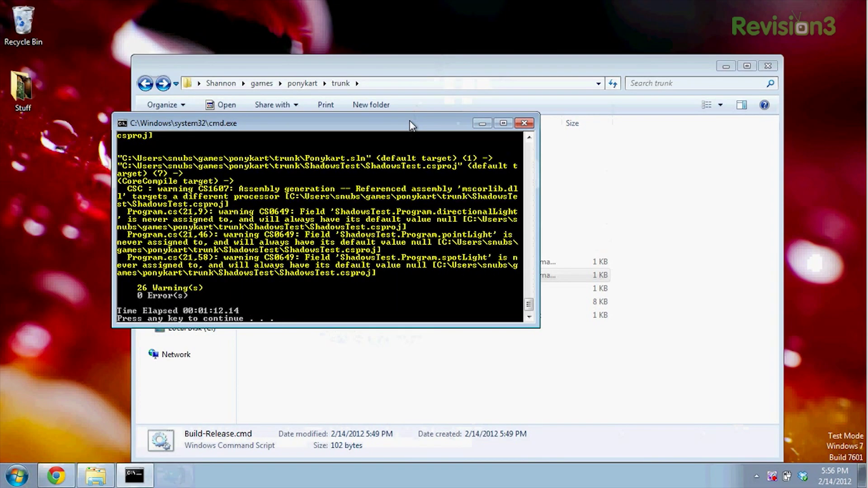
{"action": "key", "text": "Return"}
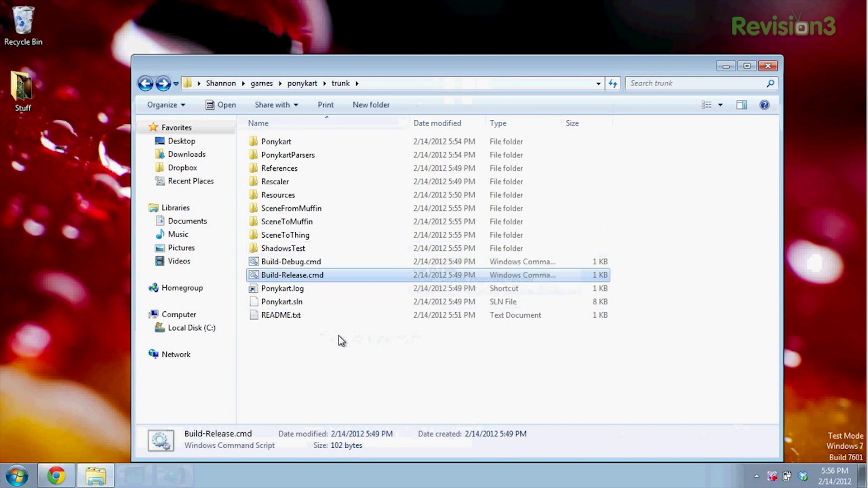
Navigate to Ponykart\bin\x86\Release and select the built Ponykart.exe.
{"action": "left_click", "coordinate": [326, 349]}
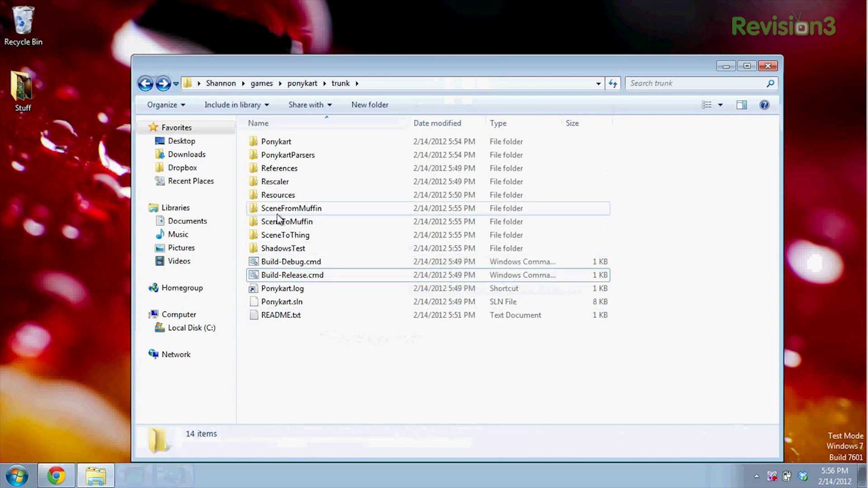
{"action": "double_click", "coordinate": [275, 142]}
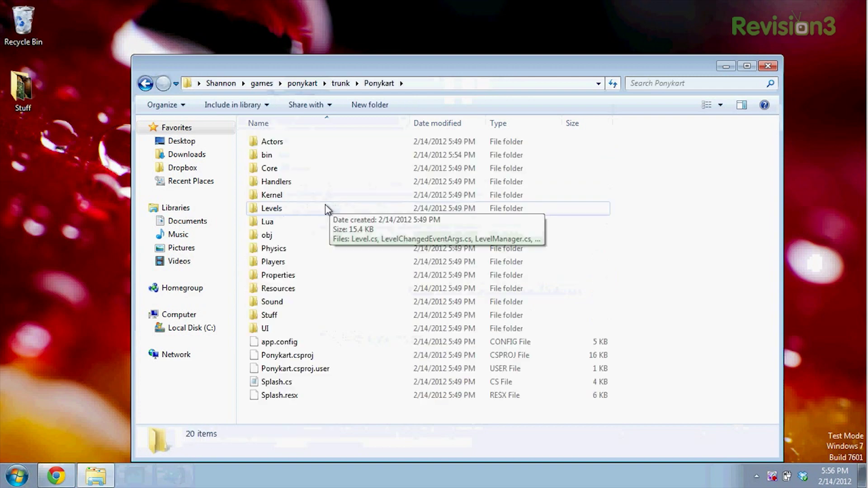
{"action": "double_click", "coordinate": [271, 155]}
{"action": "double_click", "coordinate": [272, 142]}
{"action": "double_click", "coordinate": [272, 142]}
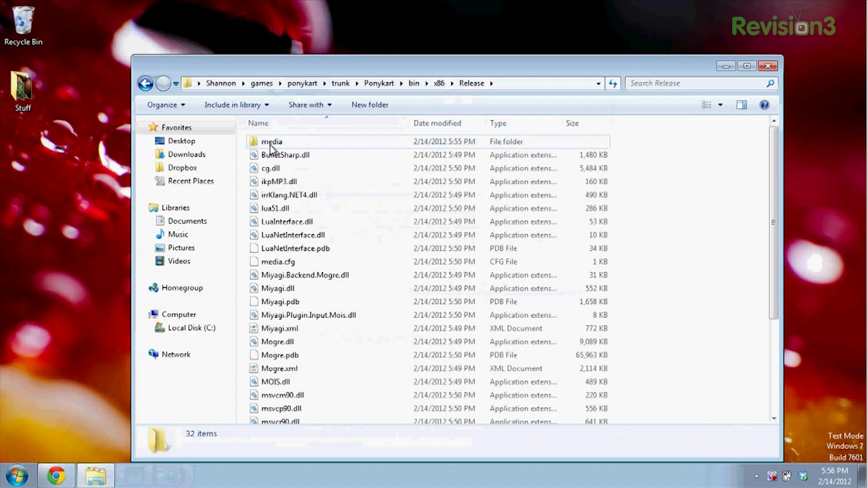
{"action": "key", "text": "End"}
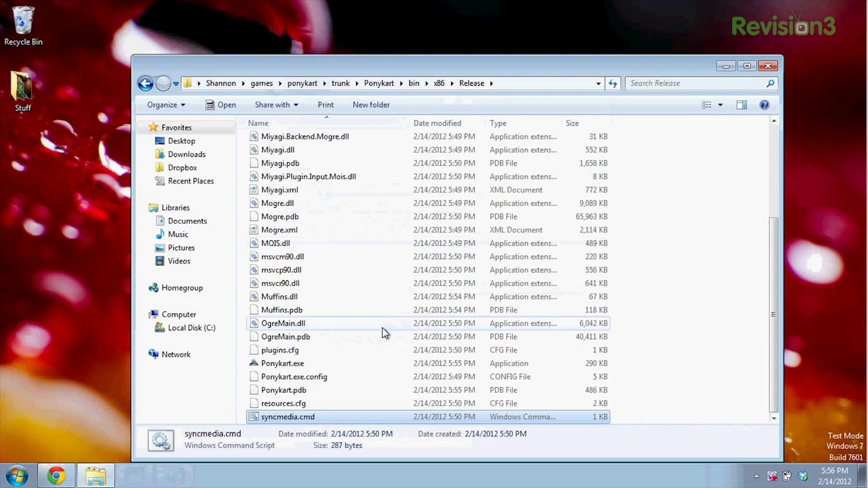
{"action": "left_click", "coordinate": [290, 369]}
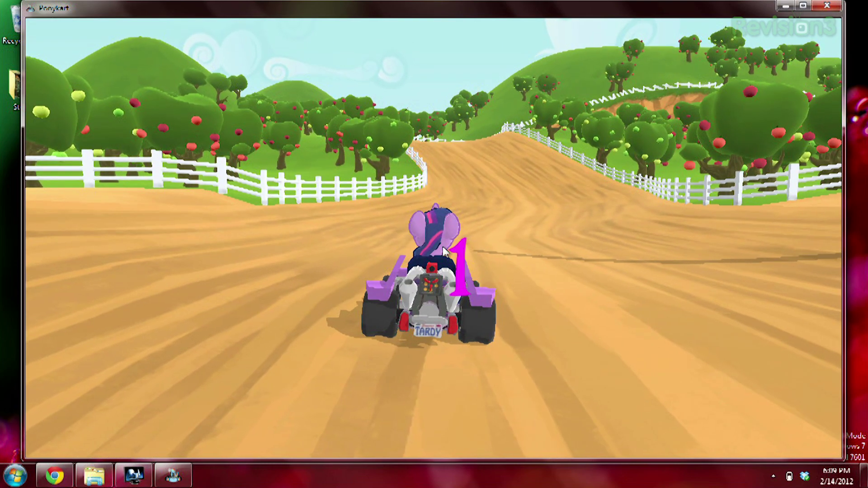
Drive the kart around the orchard track with arrow keys, dropping the rainbow item.
{"action": "key", "text": "Up"}
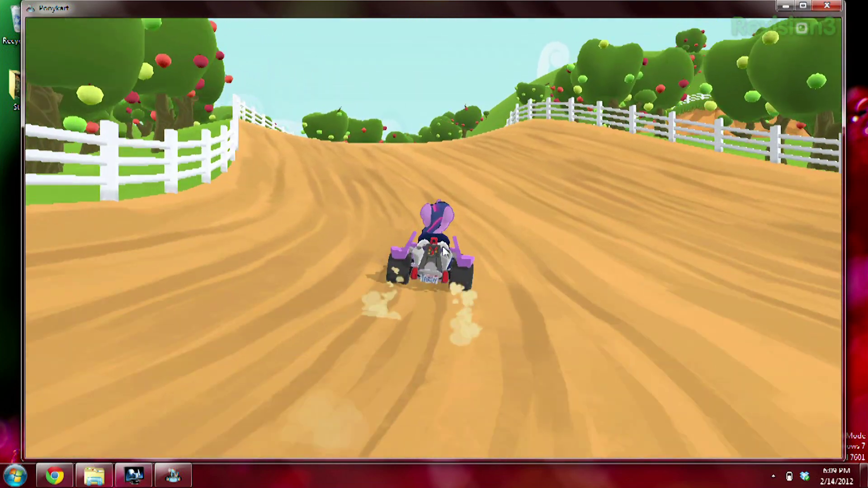
{"action": "key", "text": "Left"}
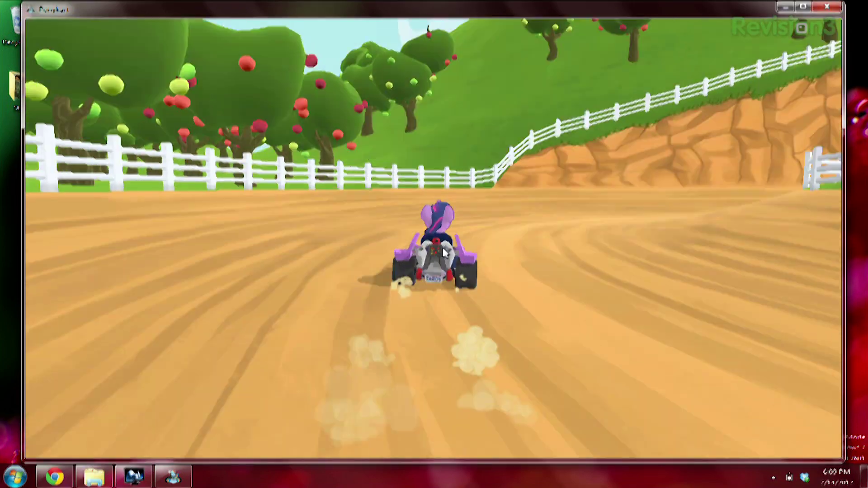
{"action": "key", "text": "Right"}
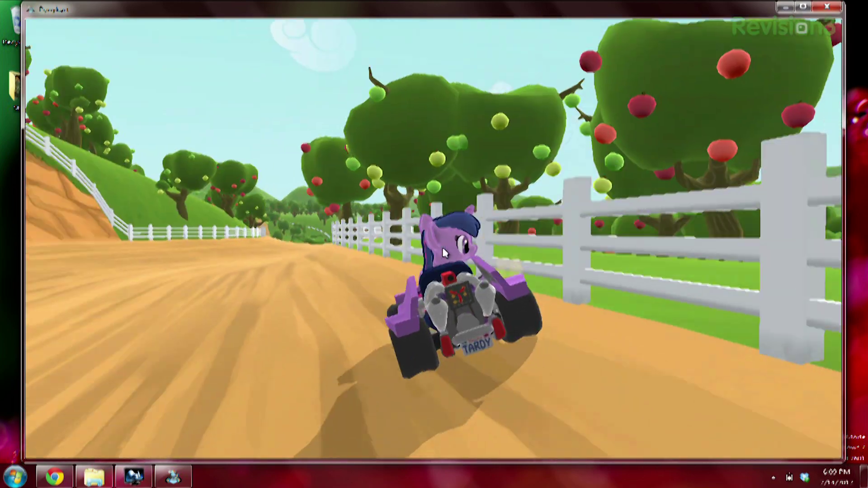
{"action": "key", "text": "Left"}
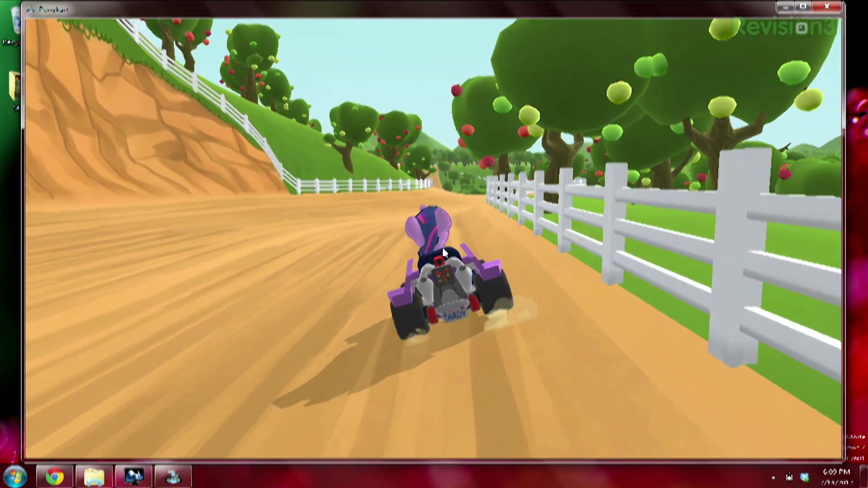
{"action": "key", "text": "space"}
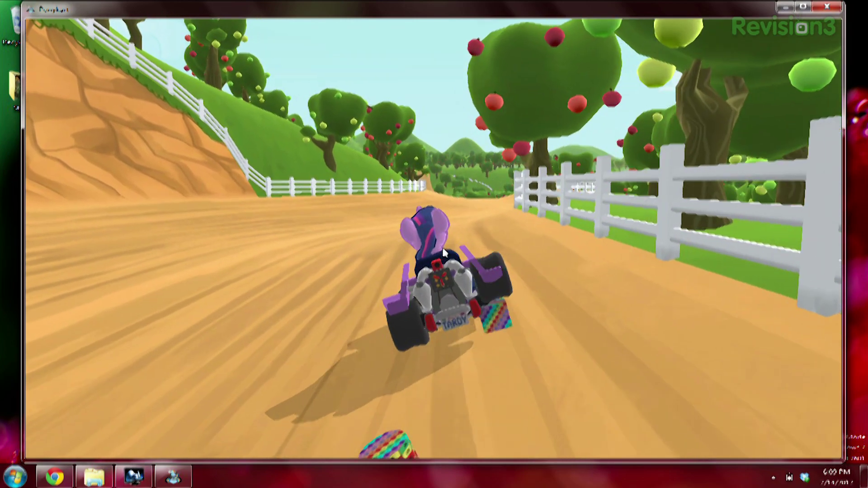
{"action": "key", "text": "Left"}
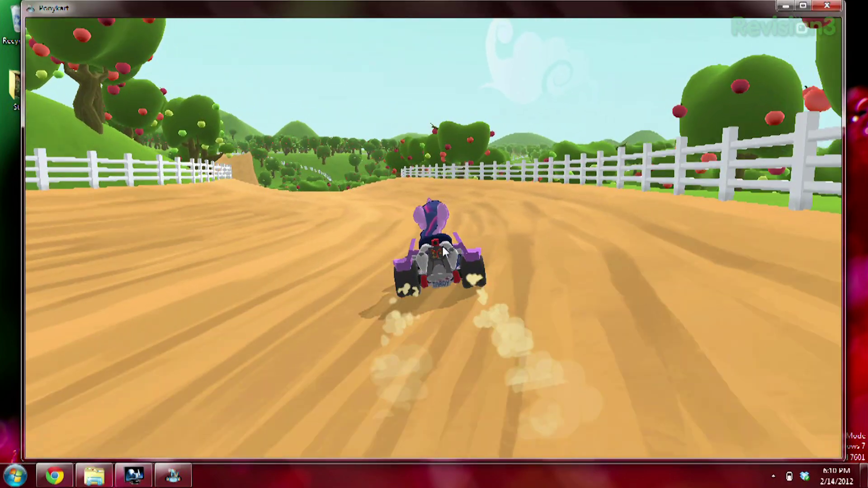
{"action": "key", "text": "space"}
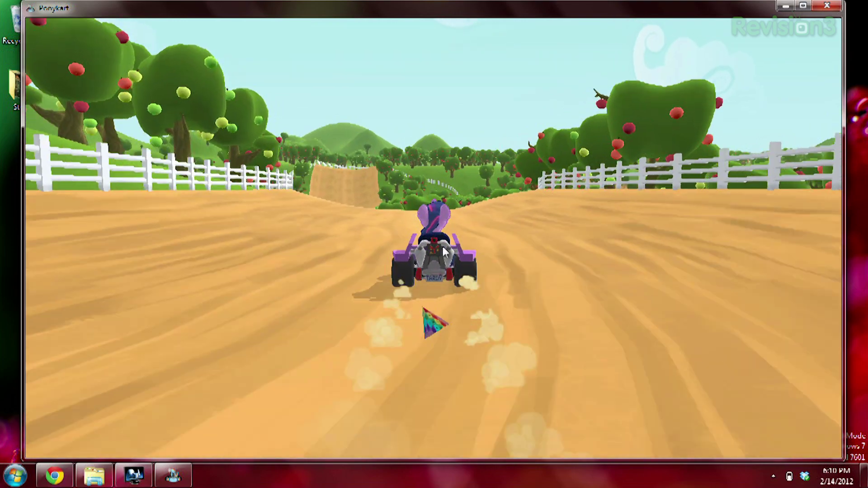
{"action": "key", "text": "Left"}
{"action": "key", "text": "Right"}
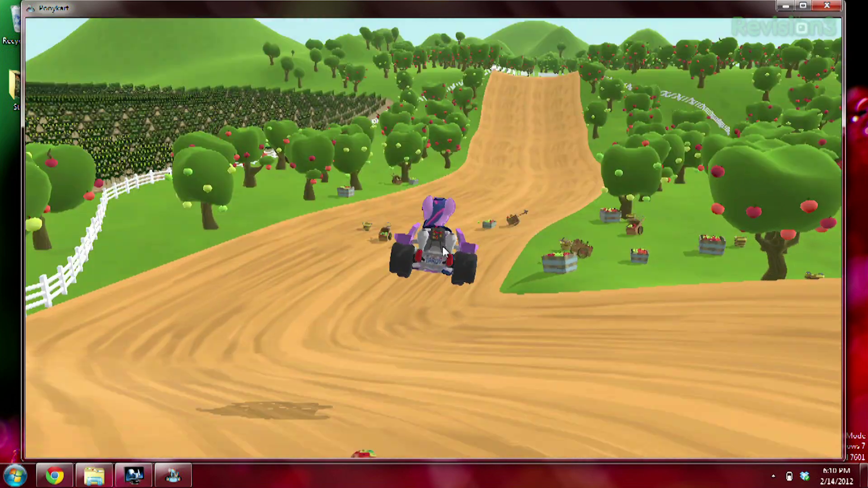
{"action": "key", "text": "Right"}
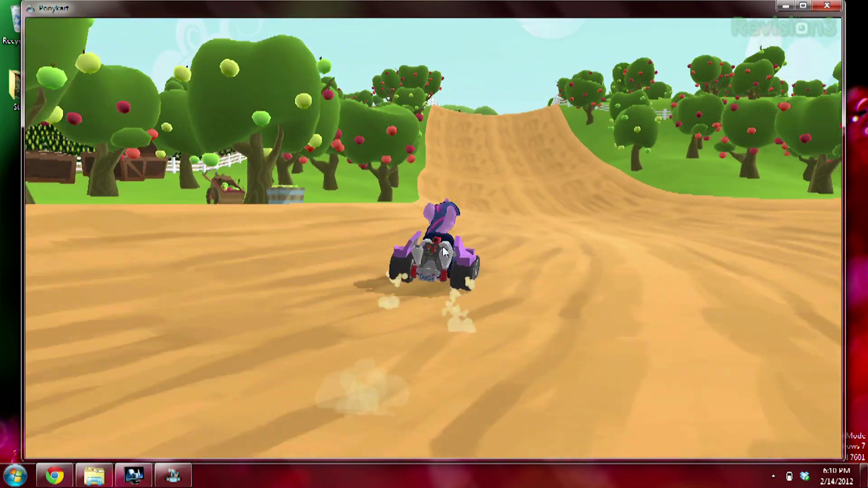
{"action": "key", "text": "Right"}
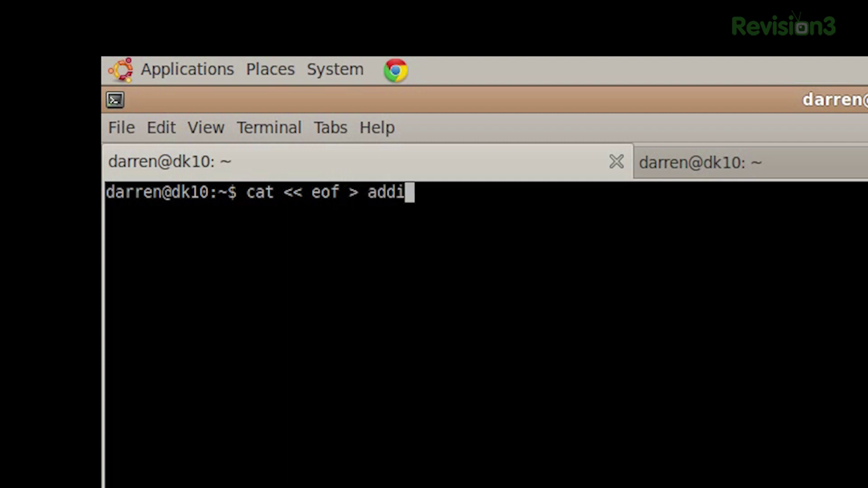
Enter the heredoc lines #!/bin/bash and echo 4+4 | bc, closing with eof.
{"action": "key", "text": "Return"}
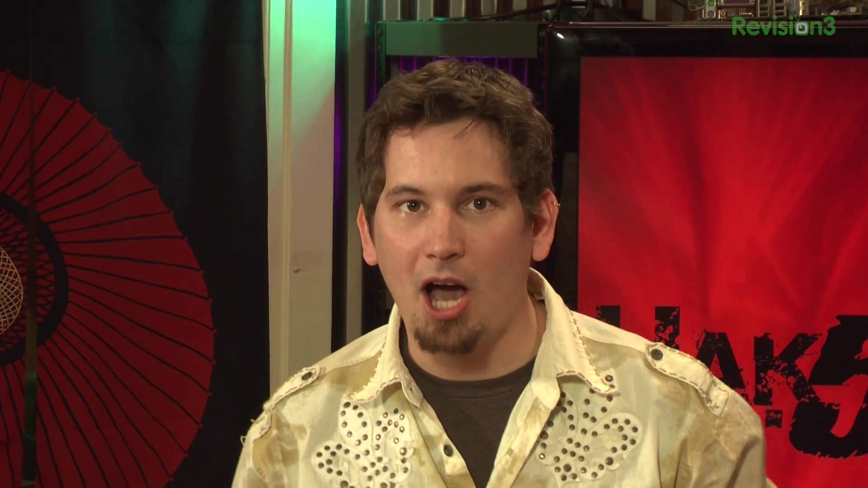
{"action": "type", "text": "#!/"}
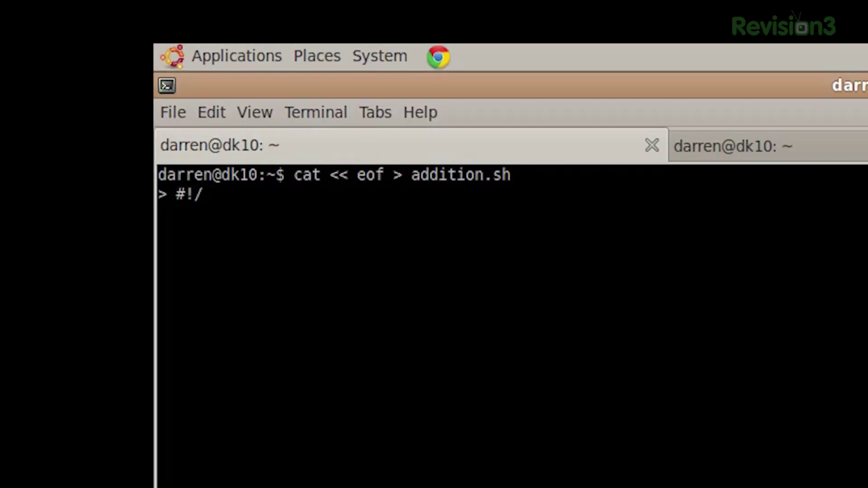
{"action": "type", "text": "bin./"}
{"action": "key", "text": "BackSpace"}
{"action": "key", "text": "BackSpace"}
{"action": "type", "text": "aqsh"}
{"action": "key", "text": "BackSpace"}
{"action": "key", "text": "BackSpace"}
{"action": "key", "text": "BackSpace"}
{"action": "key", "text": "BackSpace"}
{"action": "key", "text": "BackSpace"}
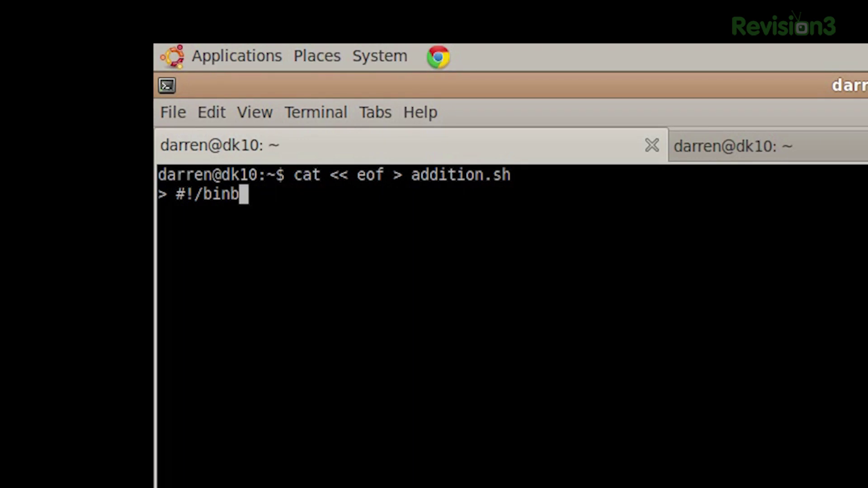
{"action": "type", "text": "/bash"}
{"action": "key", "text": "Return"}
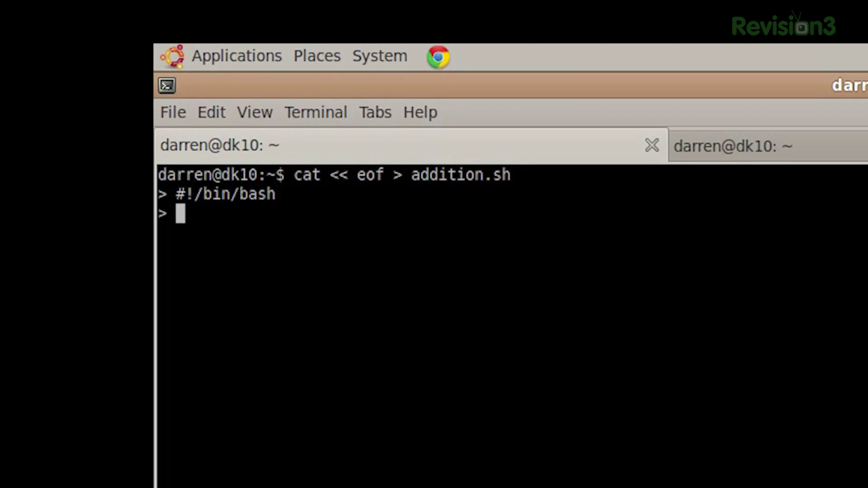
{"action": "type", "text": "echo 4"}
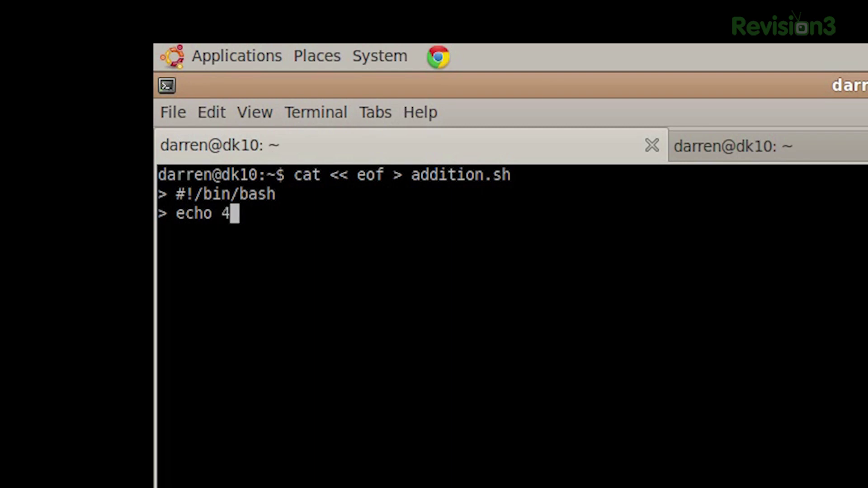
{"action": "type", "text": "+4 | bc"}
{"action": "key", "text": "Return"}
{"action": "type", "text": "eof"}
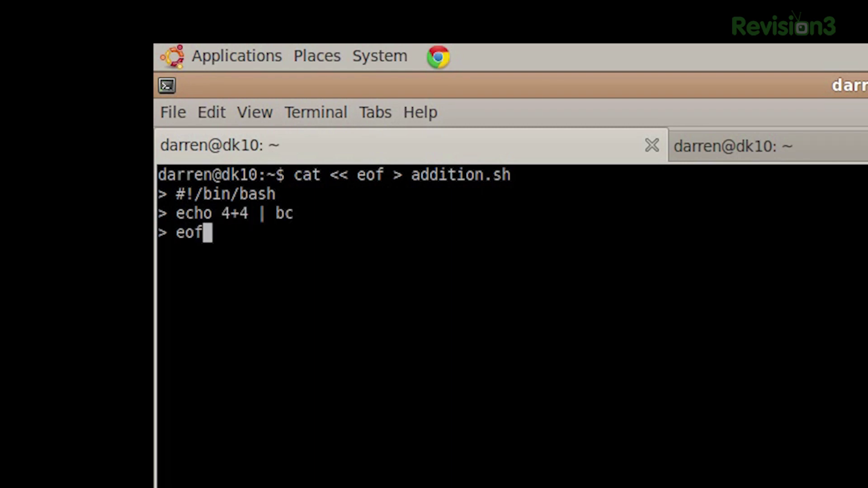